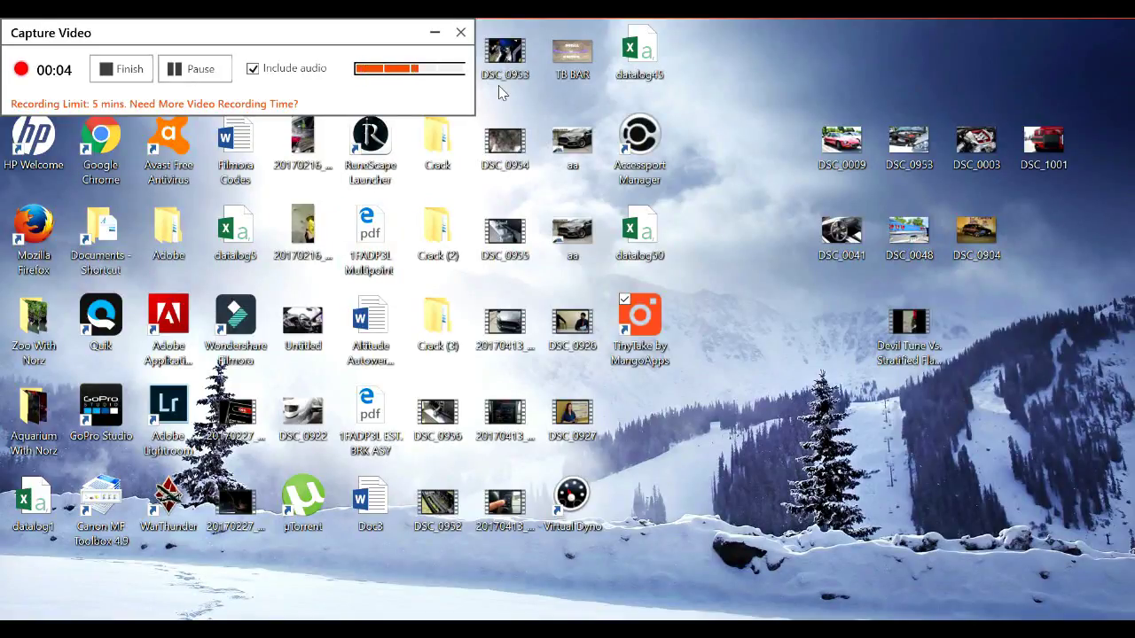
Minimize the Capture Video screen recorder window.
left_click(434, 33)
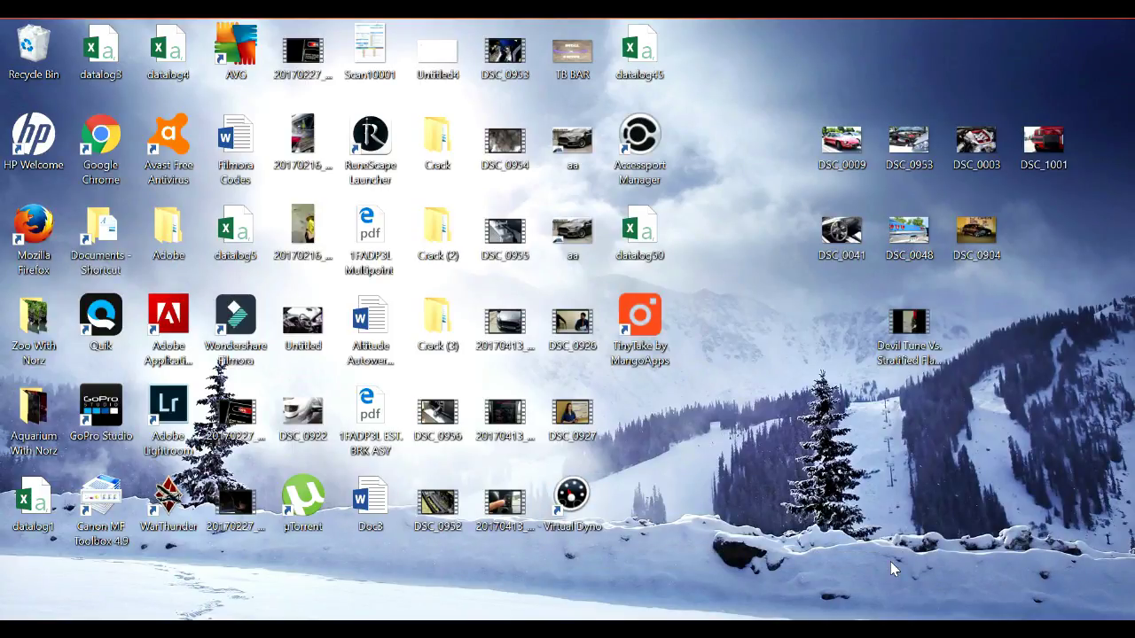
Launch Accessport Manager and copy datalog50.csv to the desktop, replacing the older copy.
double_click(645, 178)
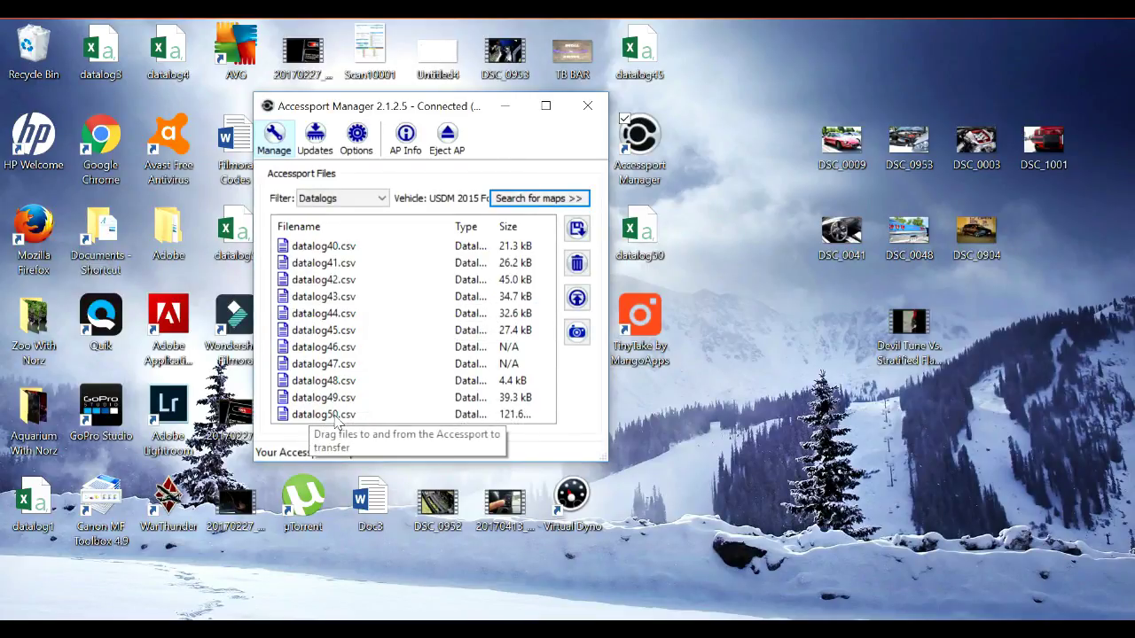
left_click(335, 415)
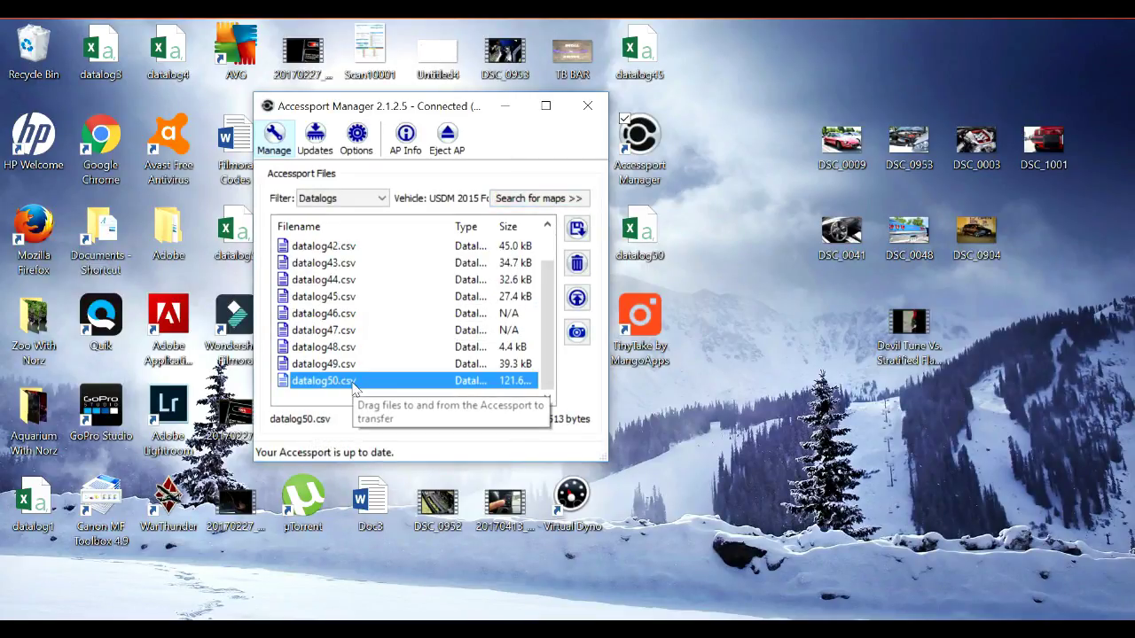
left_click_drag(353, 390, 730, 441)
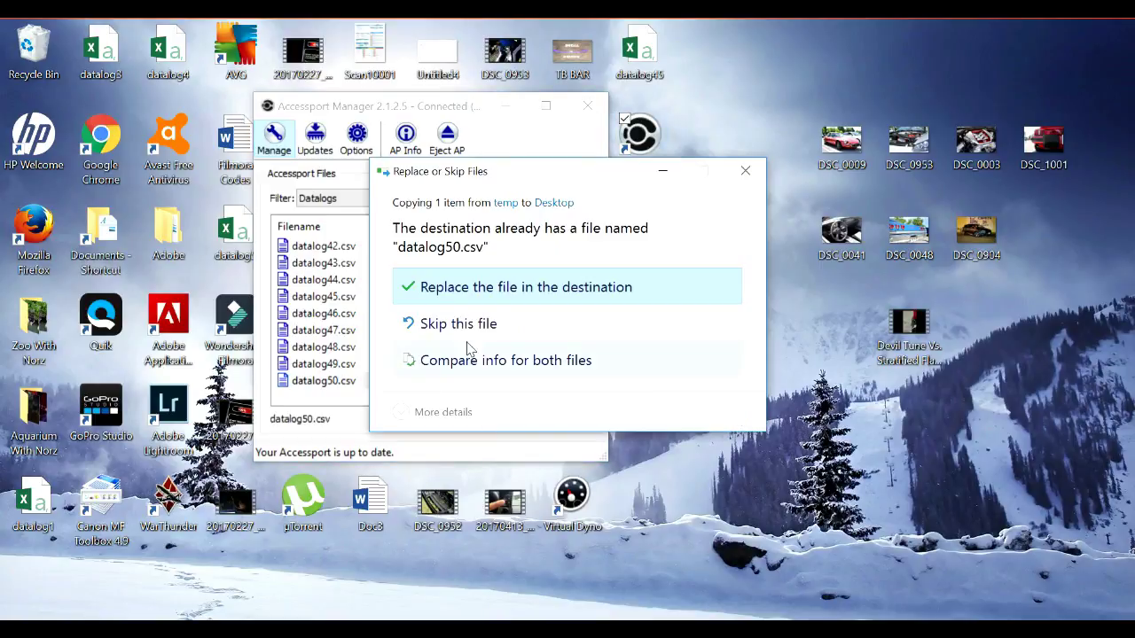
left_click(535, 289)
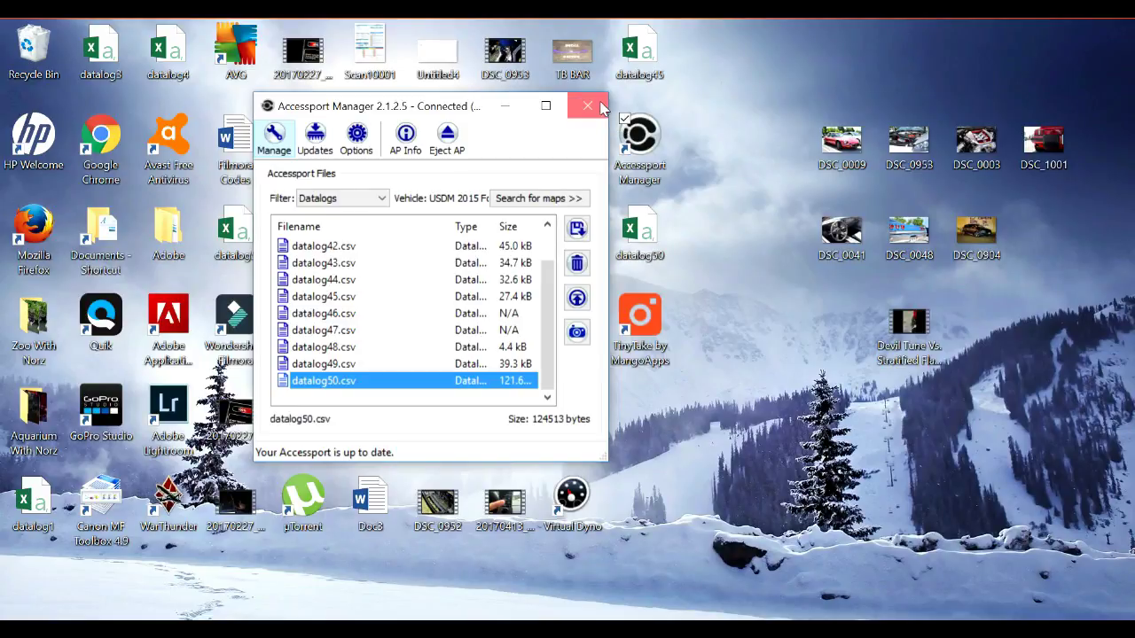
Close Accessport Manager and launch Virtual Dyno maximized to full screen.
left_click(602, 106)
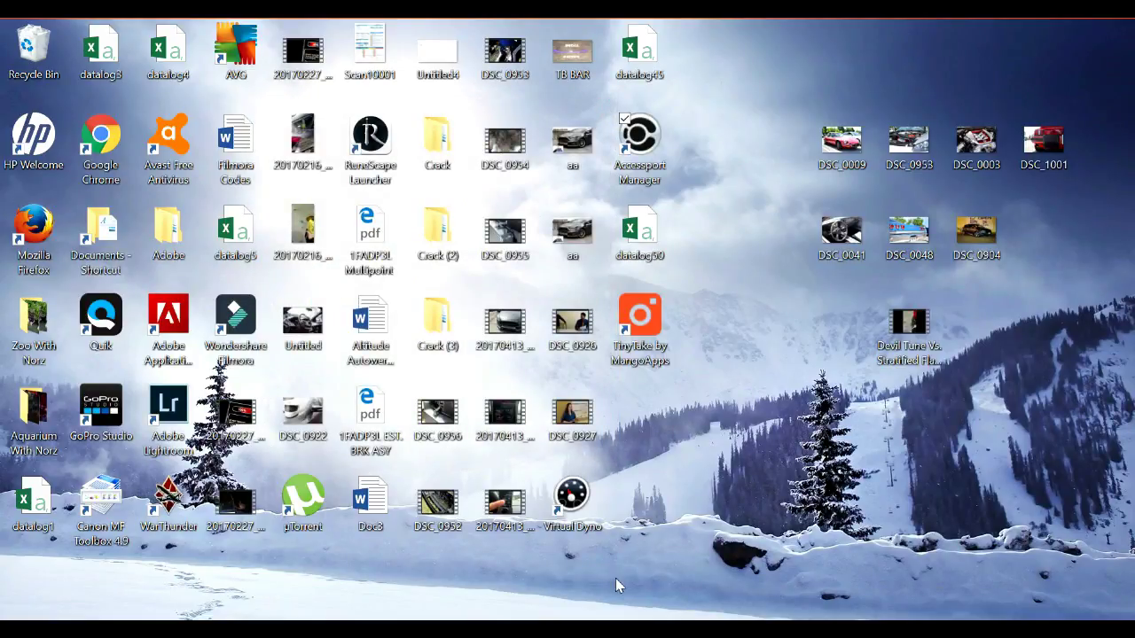
double_click(568, 500)
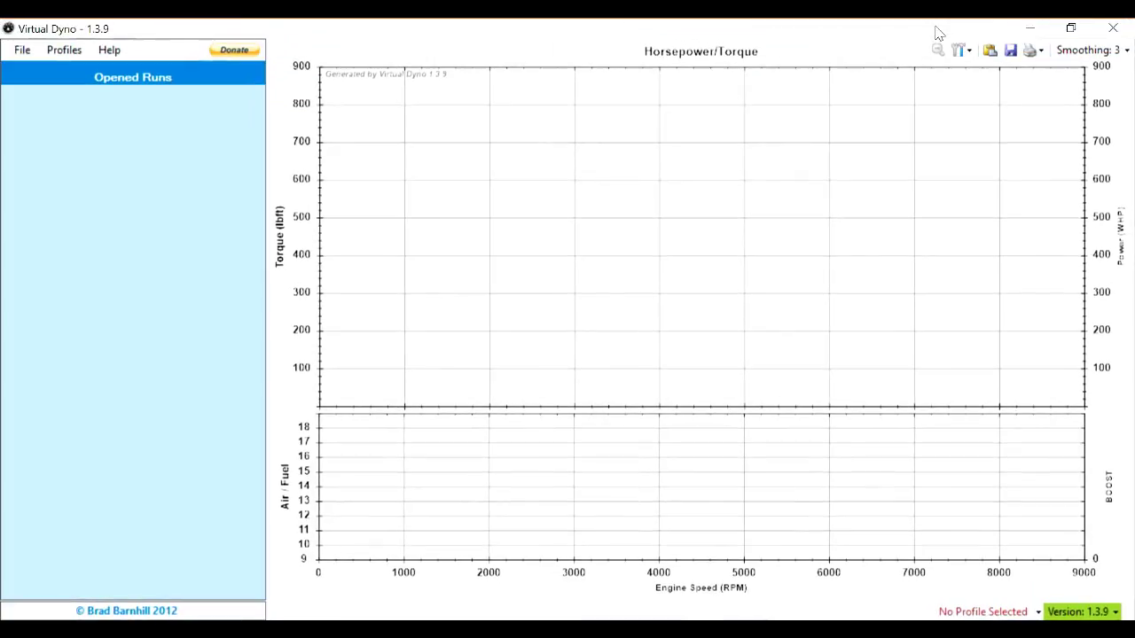
left_click(928, 31)
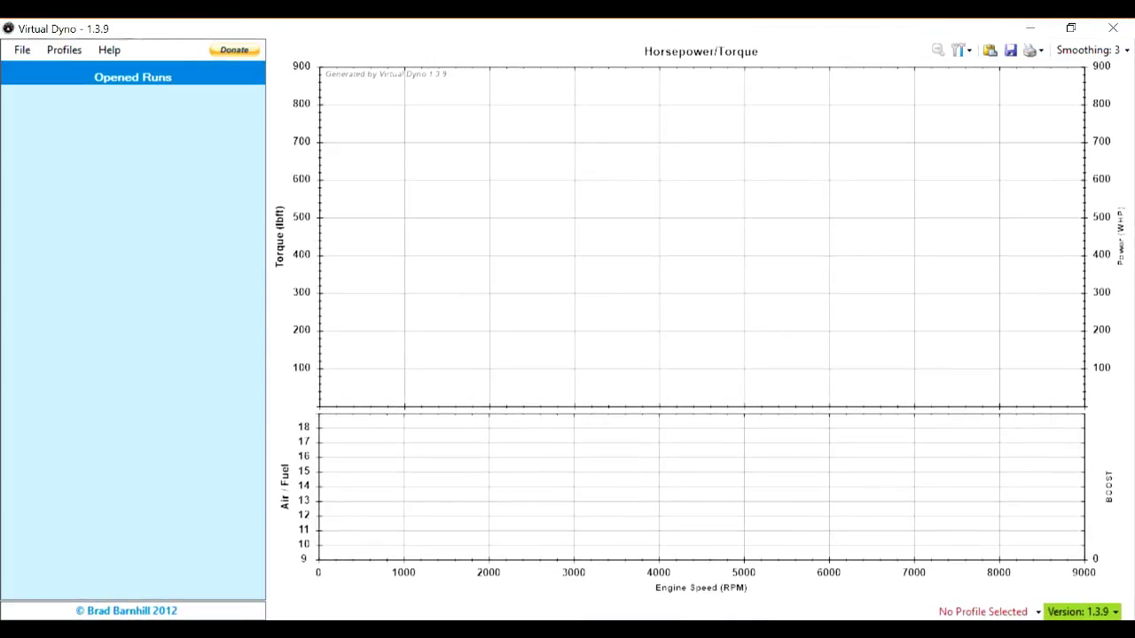
left_click(19, 53)
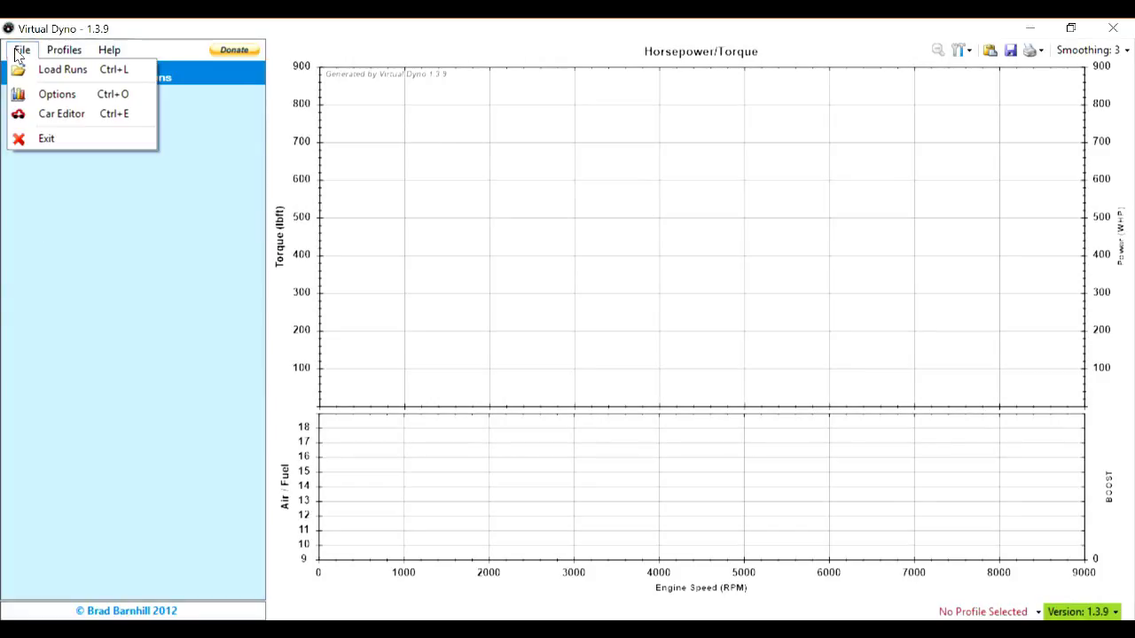
Open the Virtual Dyno Options on the Dyno page showing DynoJet factor 1.09 and smoothing 3.
left_click(84, 97)
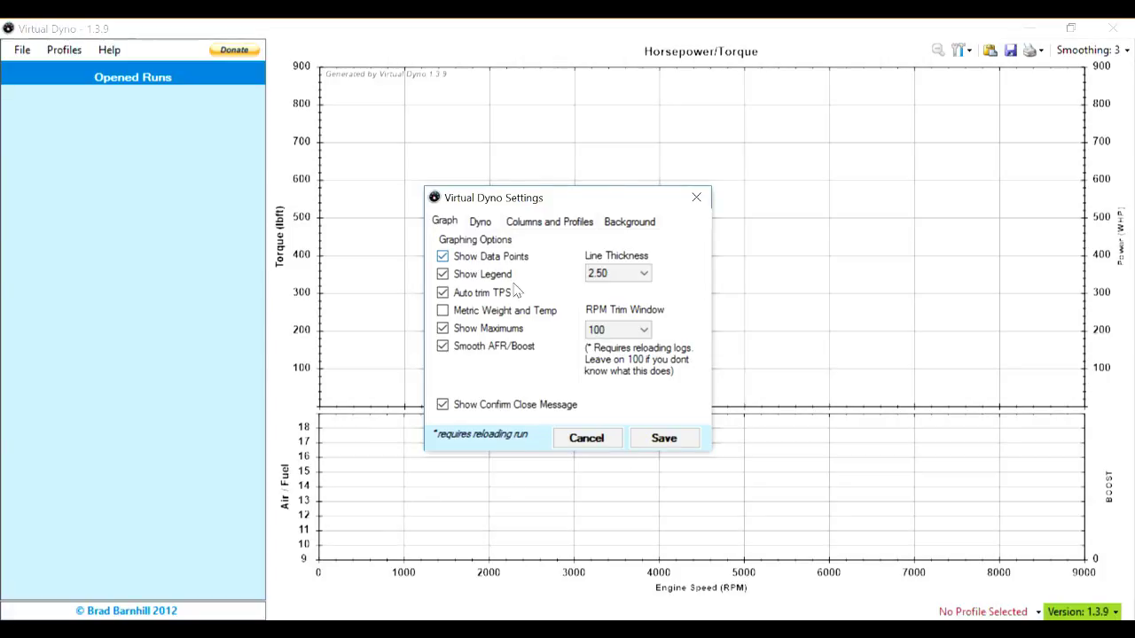
left_click(480, 221)
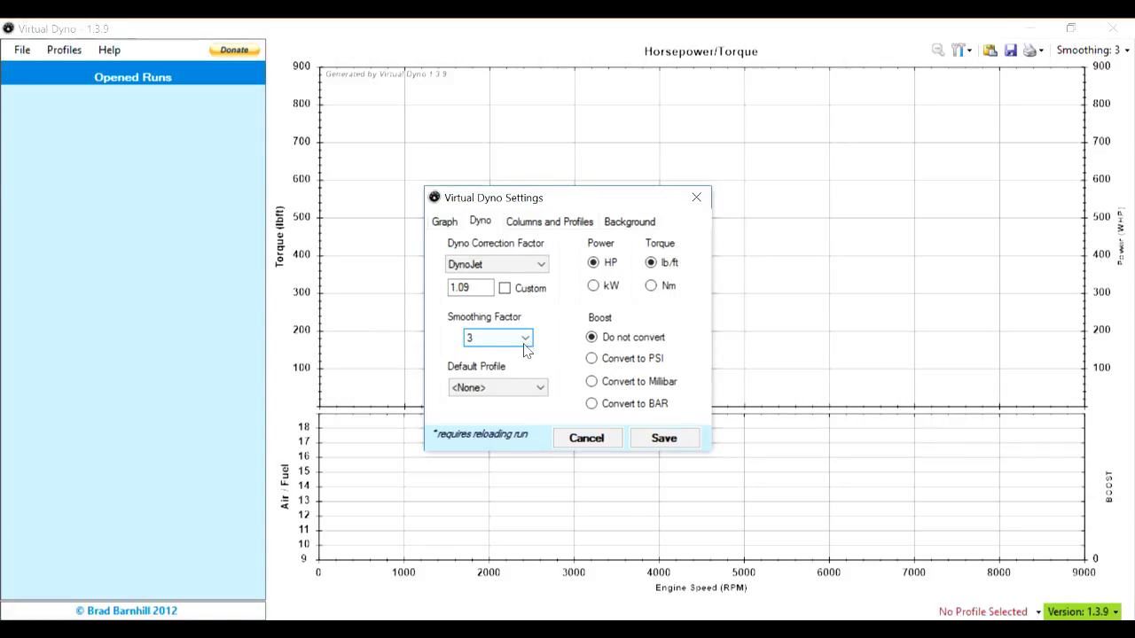
Keep the smoothing factor at 3 and review the Columns and Profiles column-name mappings.
left_click(524, 346)
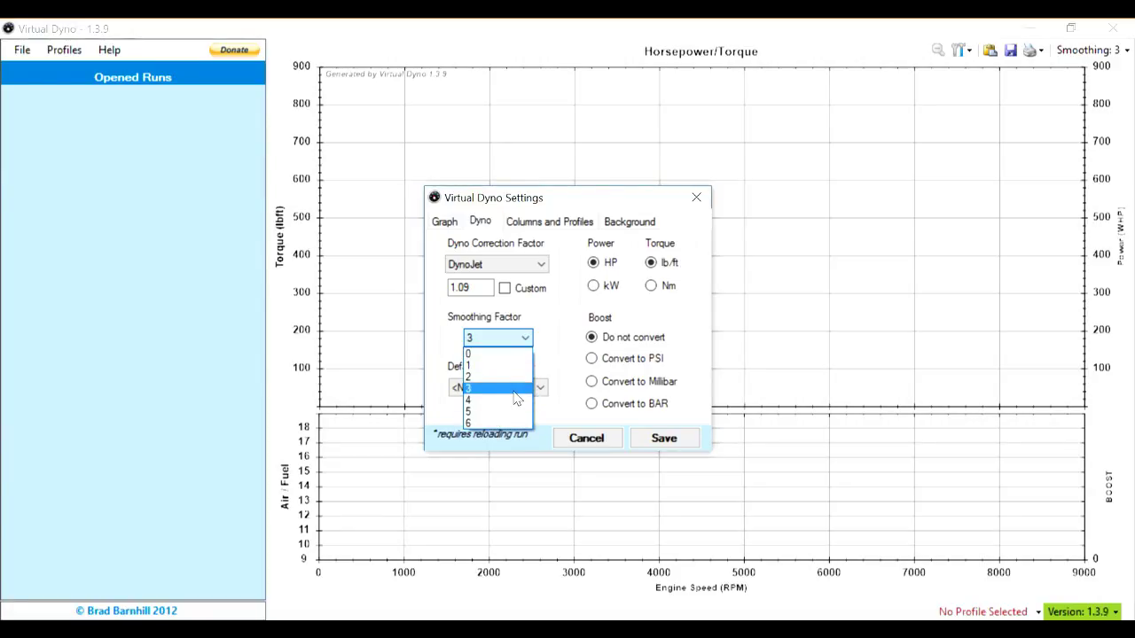
left_click(517, 388)
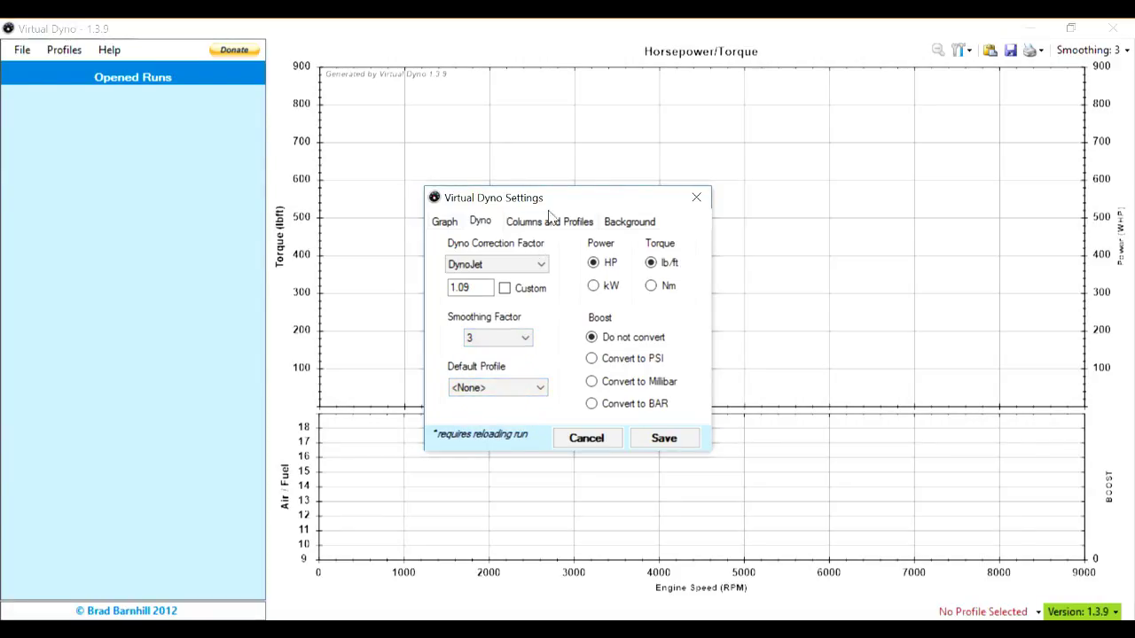
left_click(579, 227)
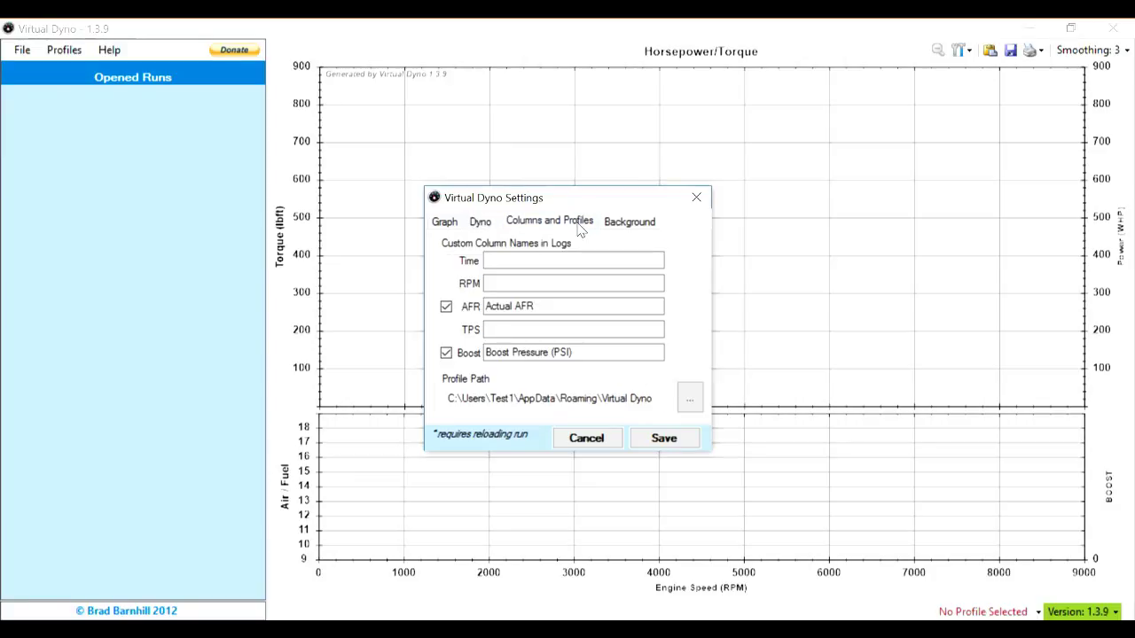
Save the settings and load datalog50.csv from the desktop as a new run.
left_click(665, 440)
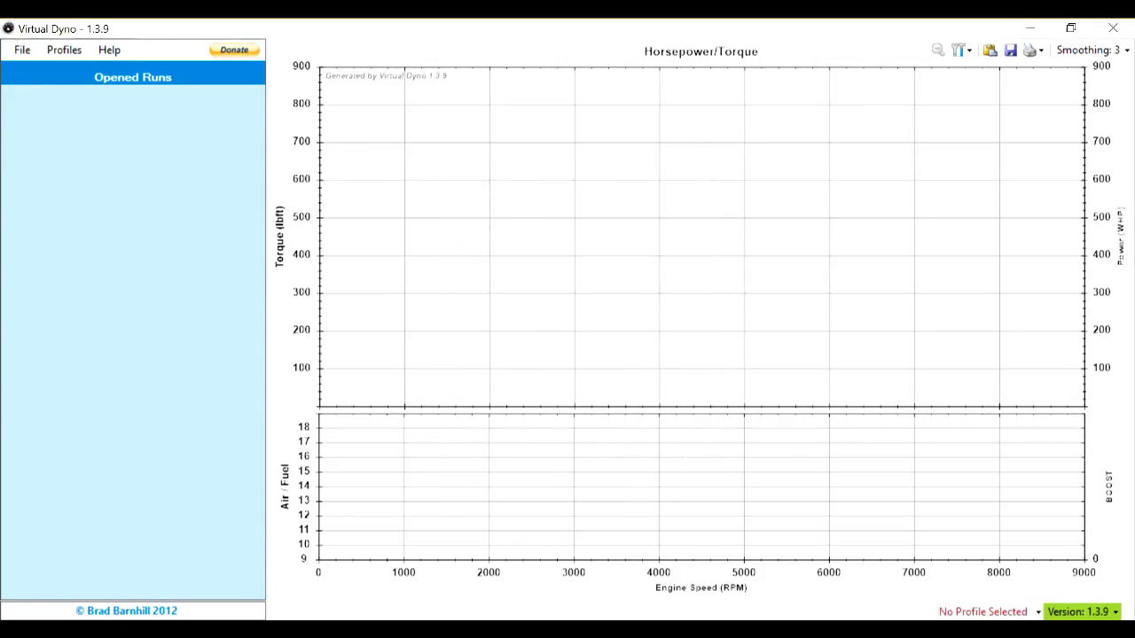
left_click(23, 53)
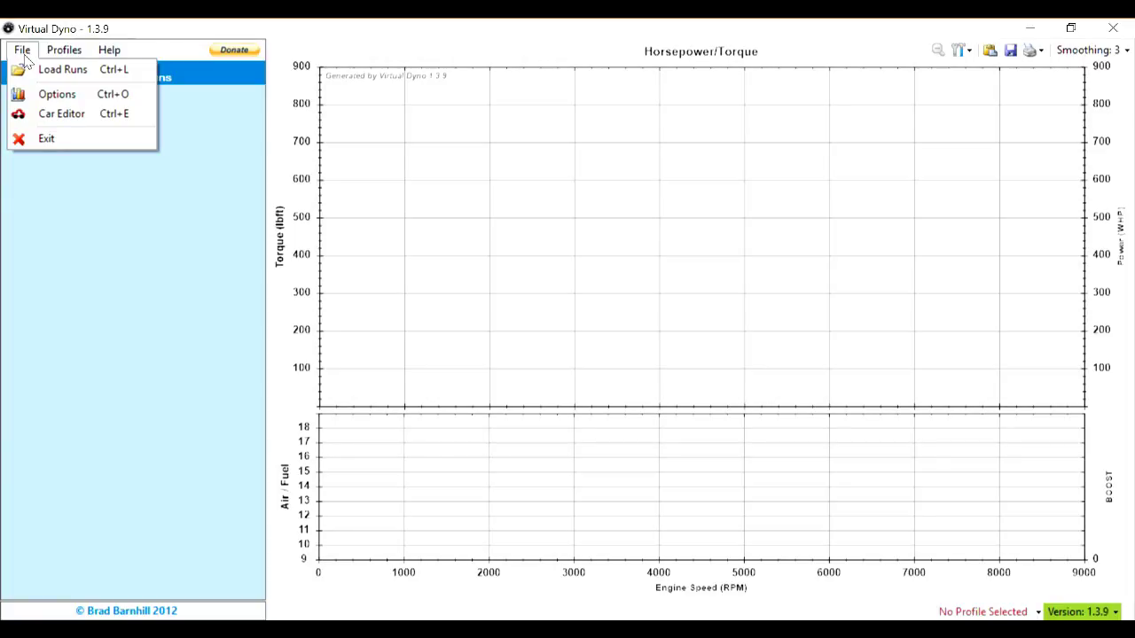
left_click(37, 72)
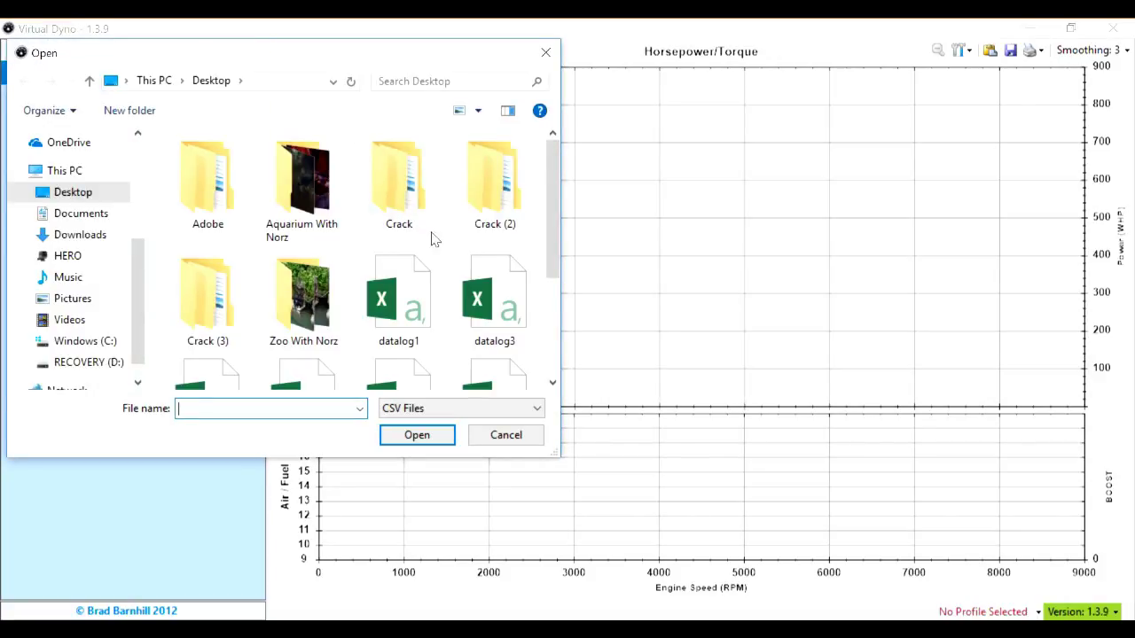
scroll(493, 284, "down", 2)
double_click(465, 222)
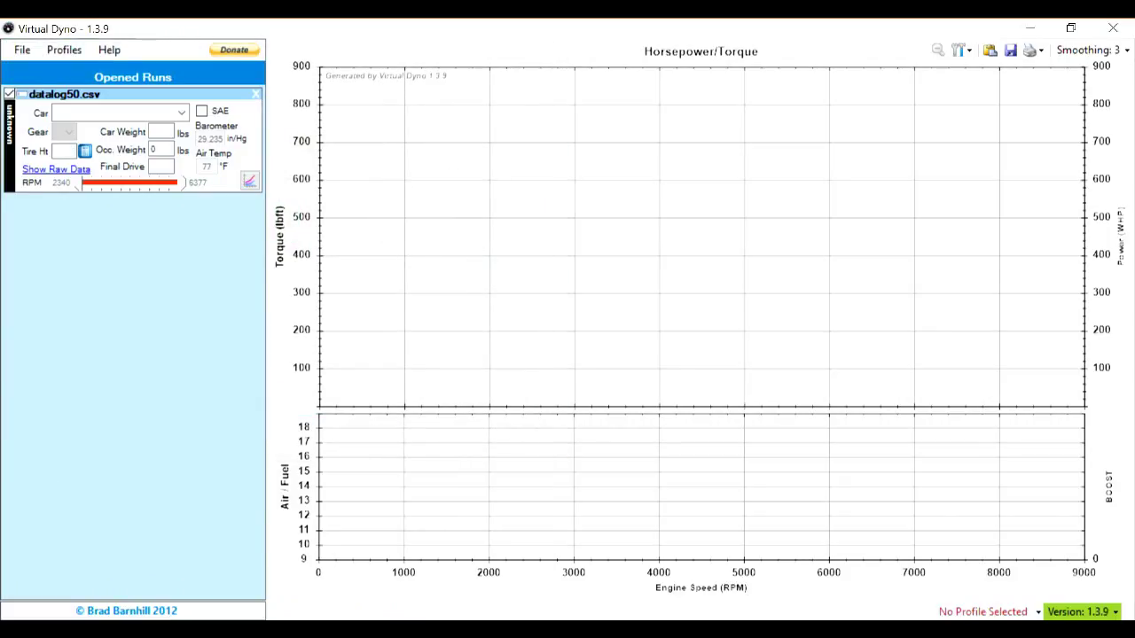
Set the run's car to Ford Focus 2013-2013 Focus ST [Manual].
left_click(116, 112)
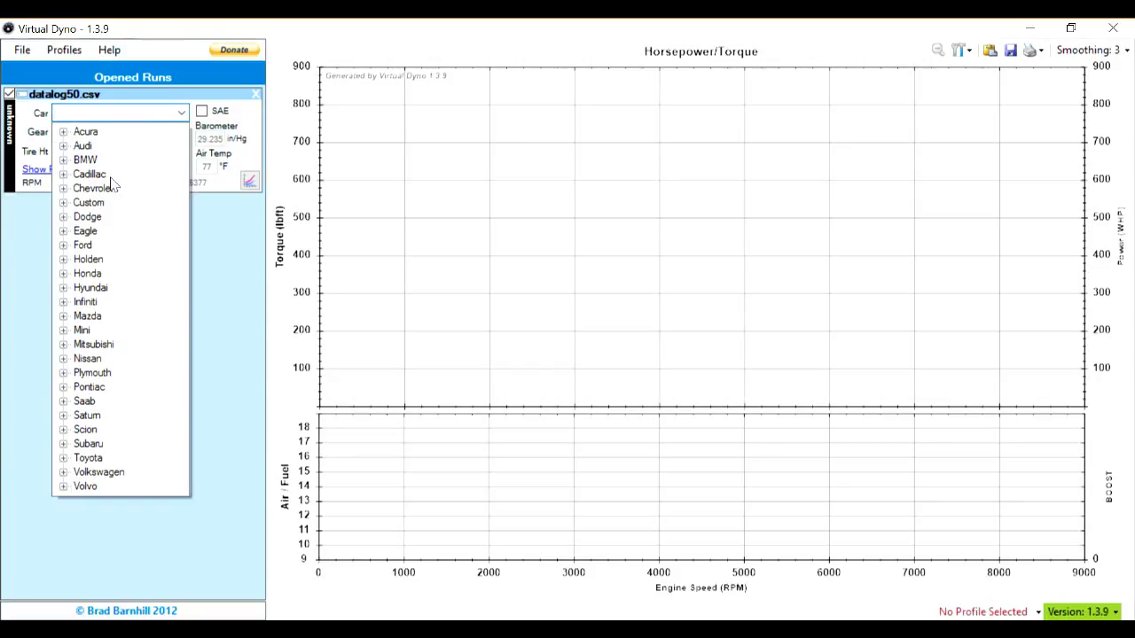
left_click(63, 246)
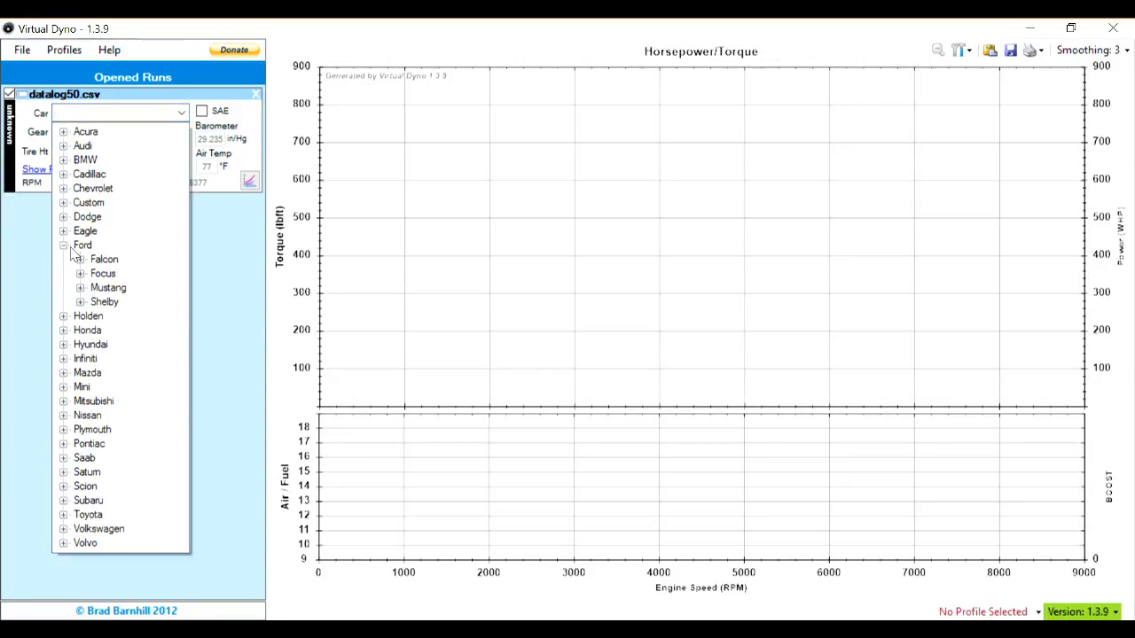
left_click(81, 275)
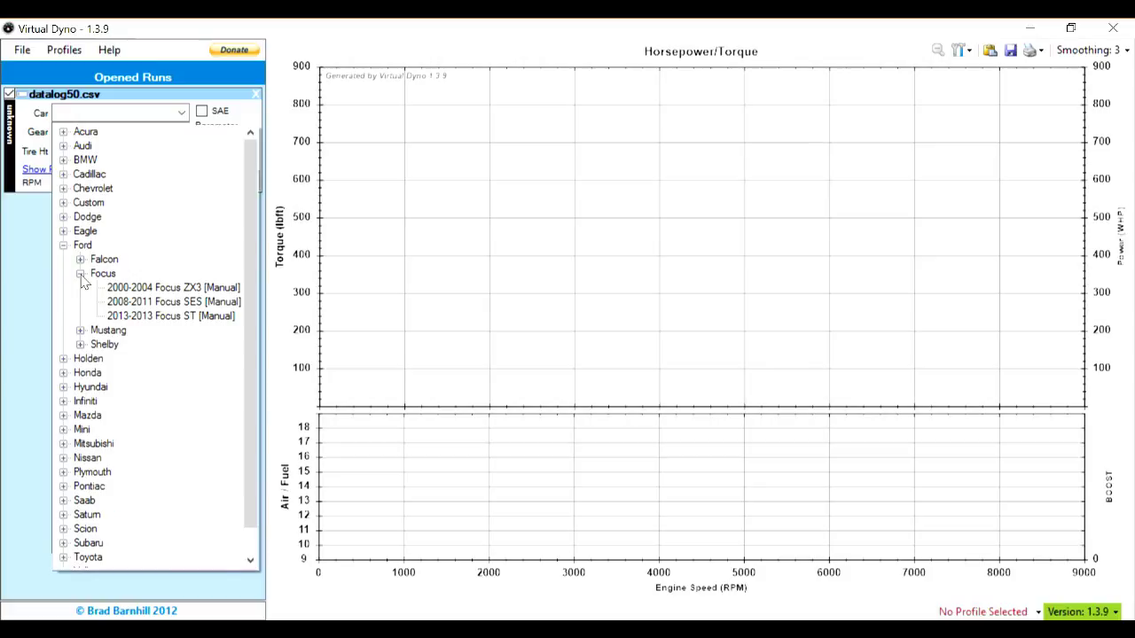
left_click(136, 319)
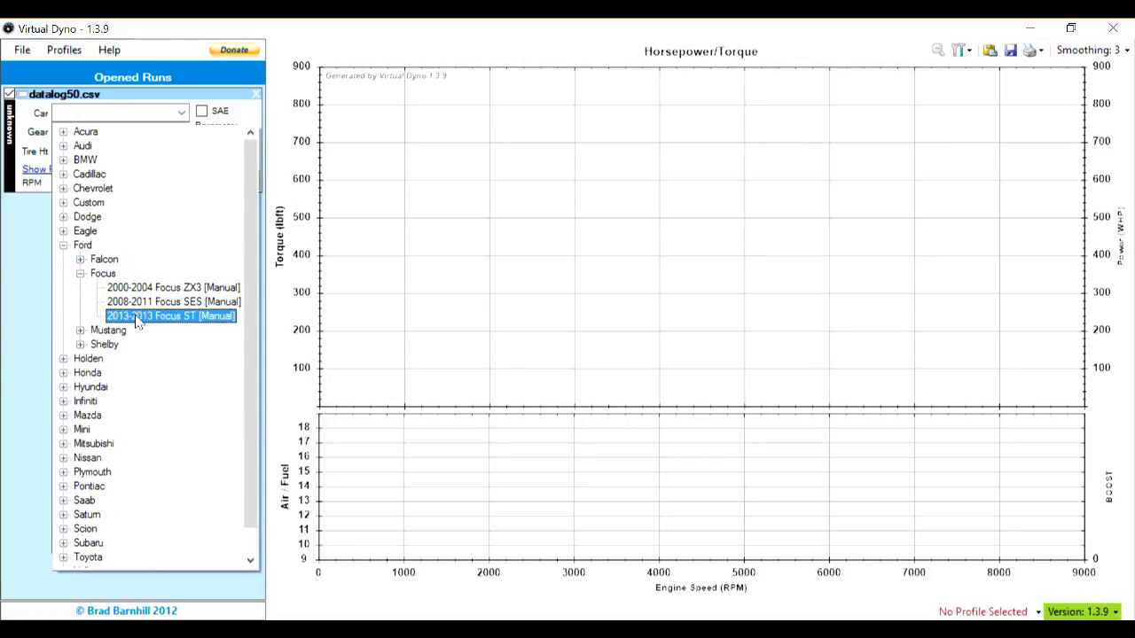
left_click(135, 319)
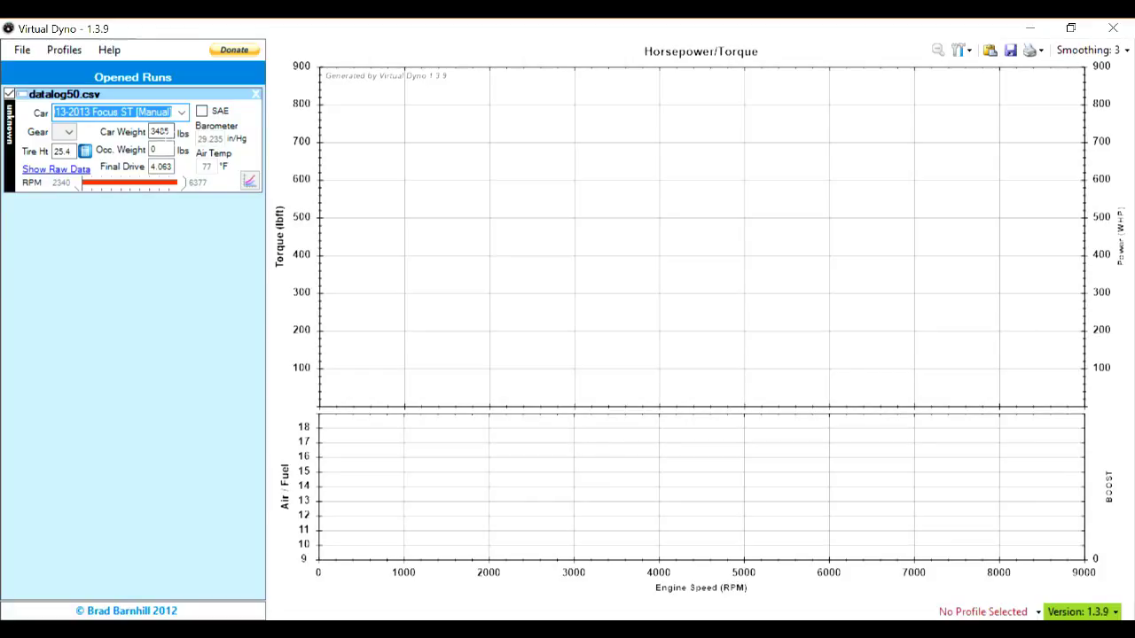
Enter 3485 lbs as the run's car weight.
double_click(159, 131)
type("3485")
Enable SAE weather correction for the datalog50.csv run.
left_click(202, 113)
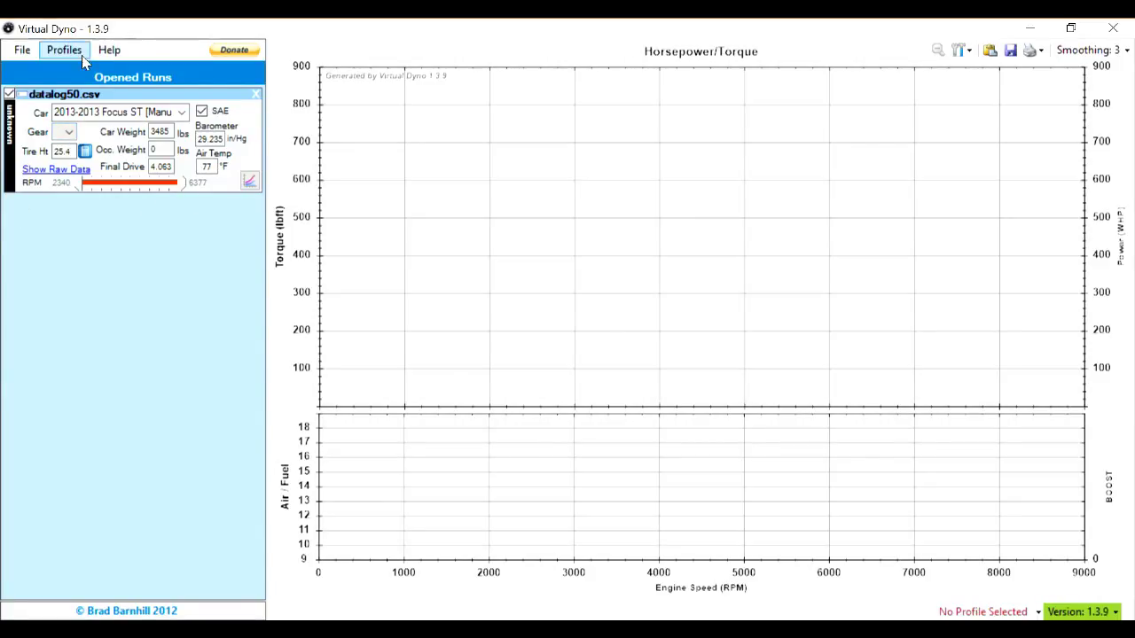
Set the run's gear to 4 so its power, torque and boost curves plot.
left_click(68, 132)
left_click(63, 159)
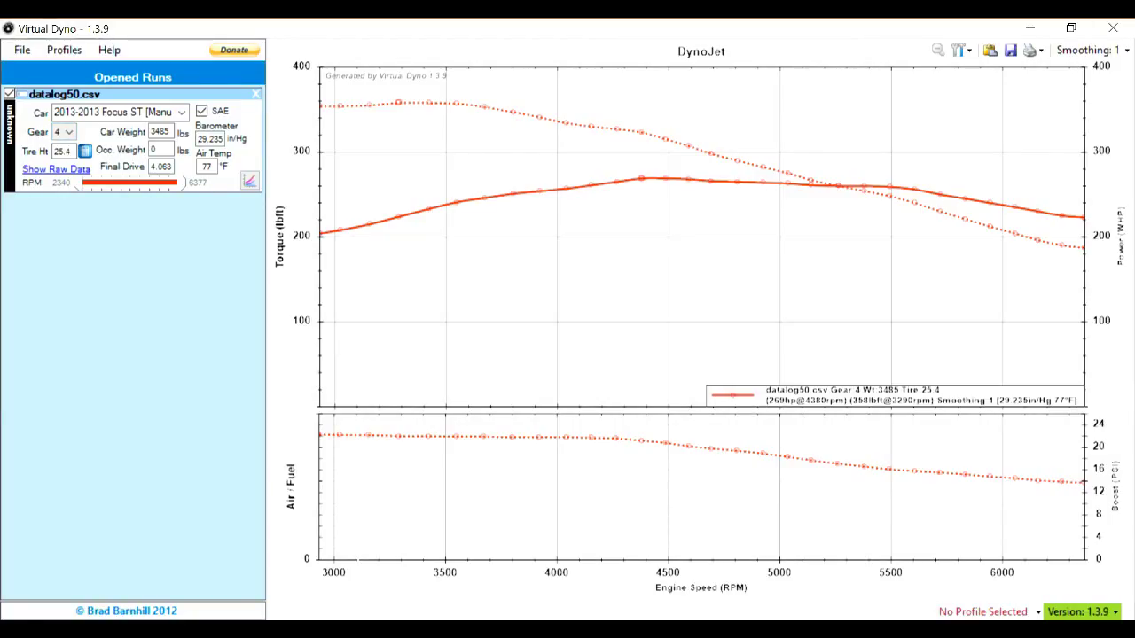
Switch the chart smoothing through 0, 6 and 3, finishing on 1.
left_click(1125, 53)
left_click(1095, 74)
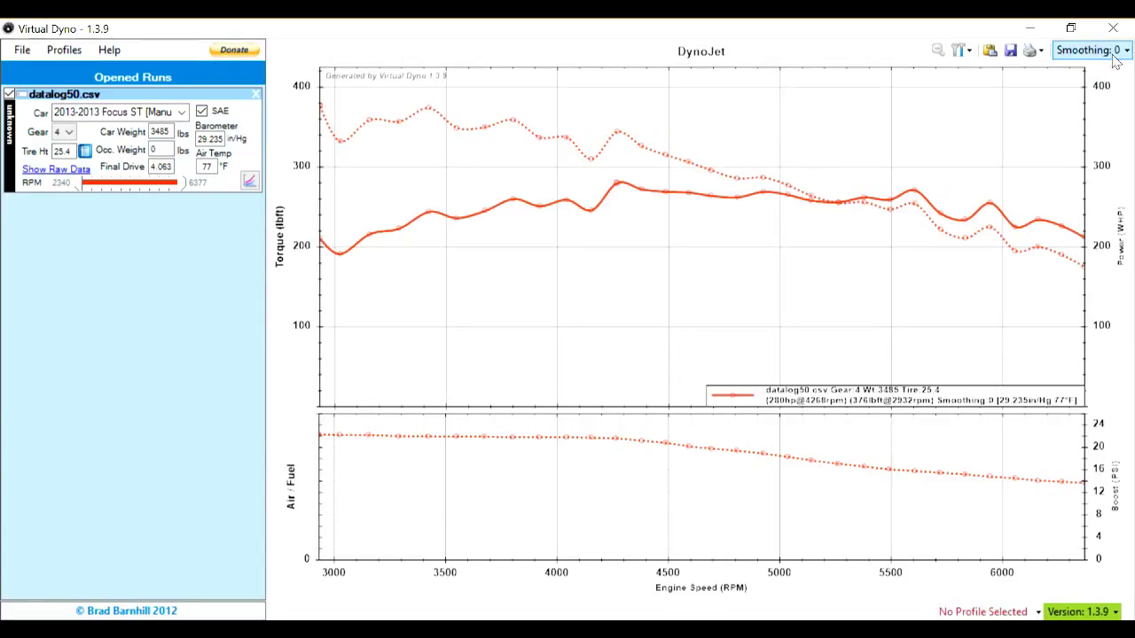
left_click(1115, 56)
left_click(1089, 199)
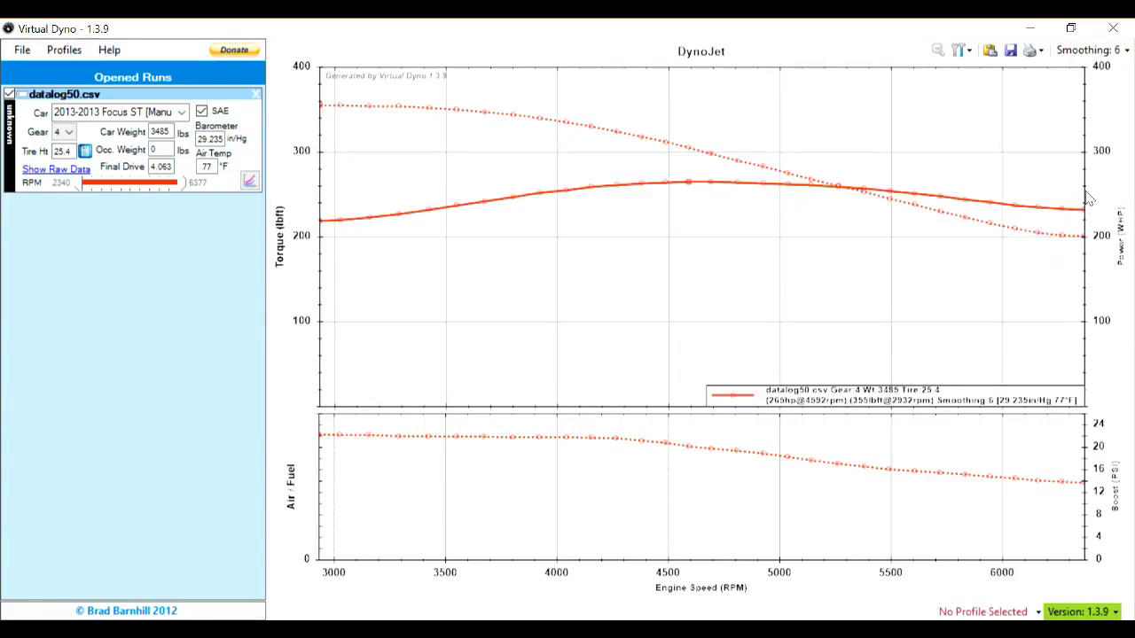
left_click(1108, 51)
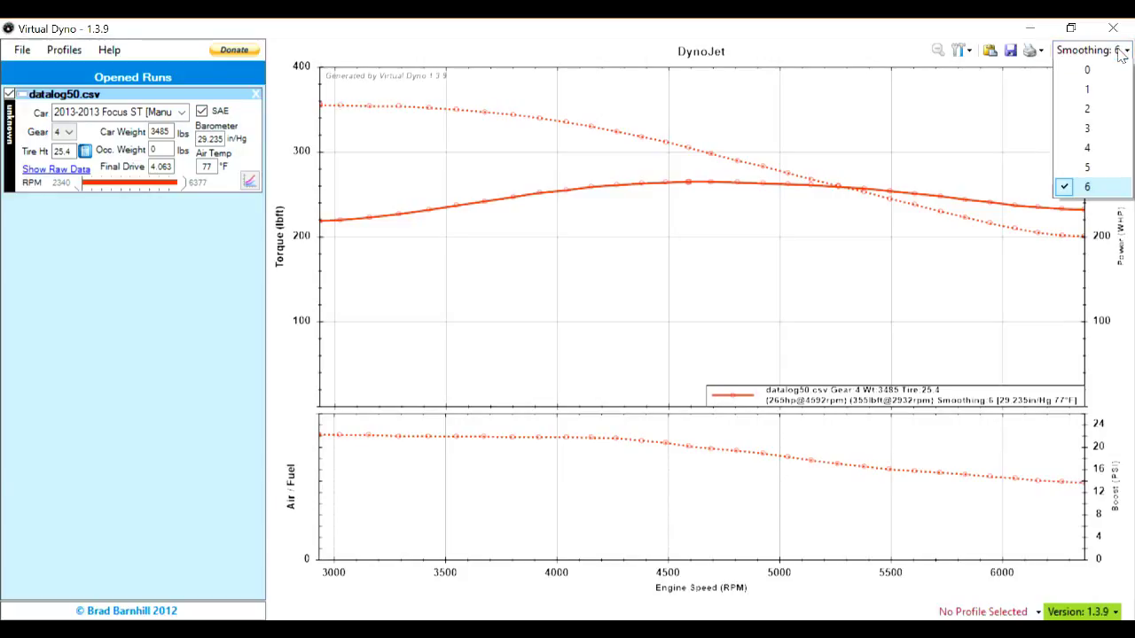
left_click(1093, 129)
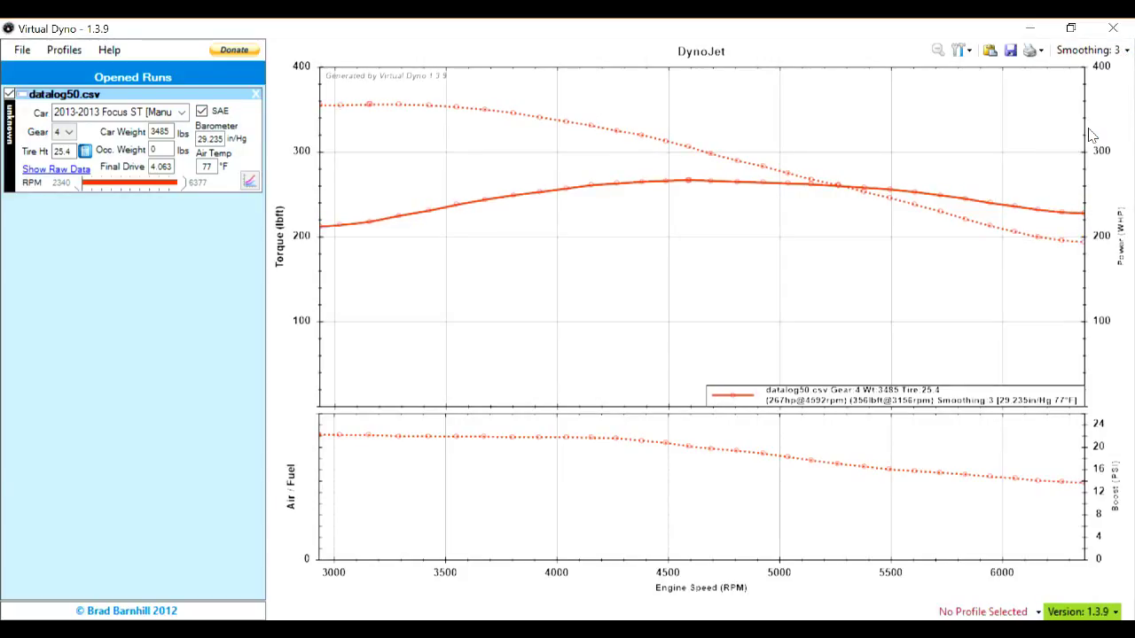
left_click(1128, 53)
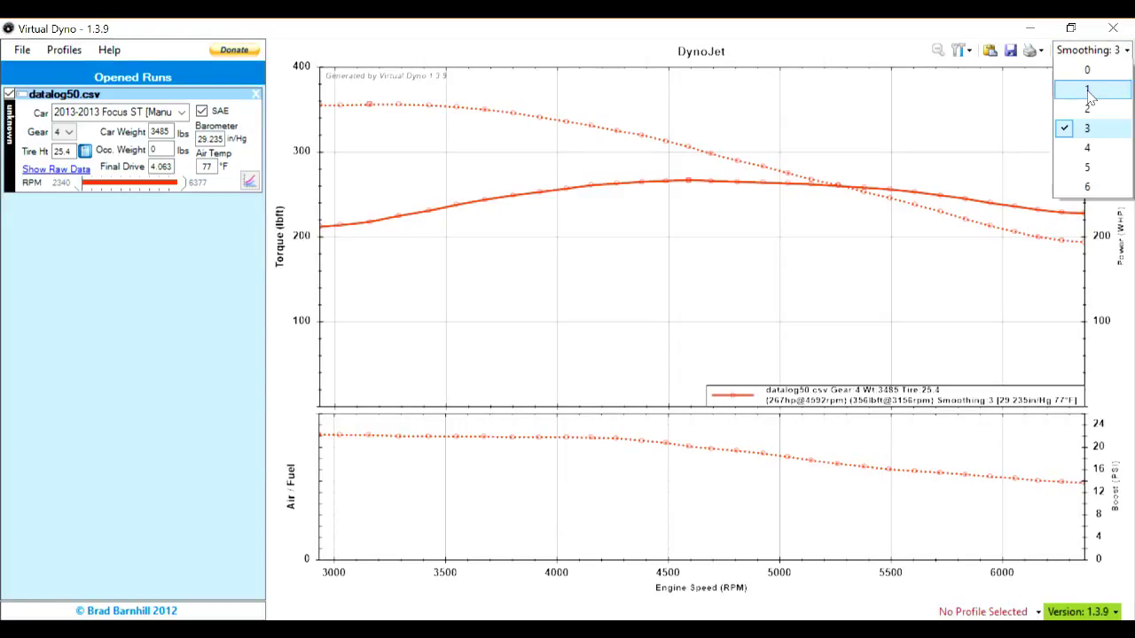
left_click(1089, 90)
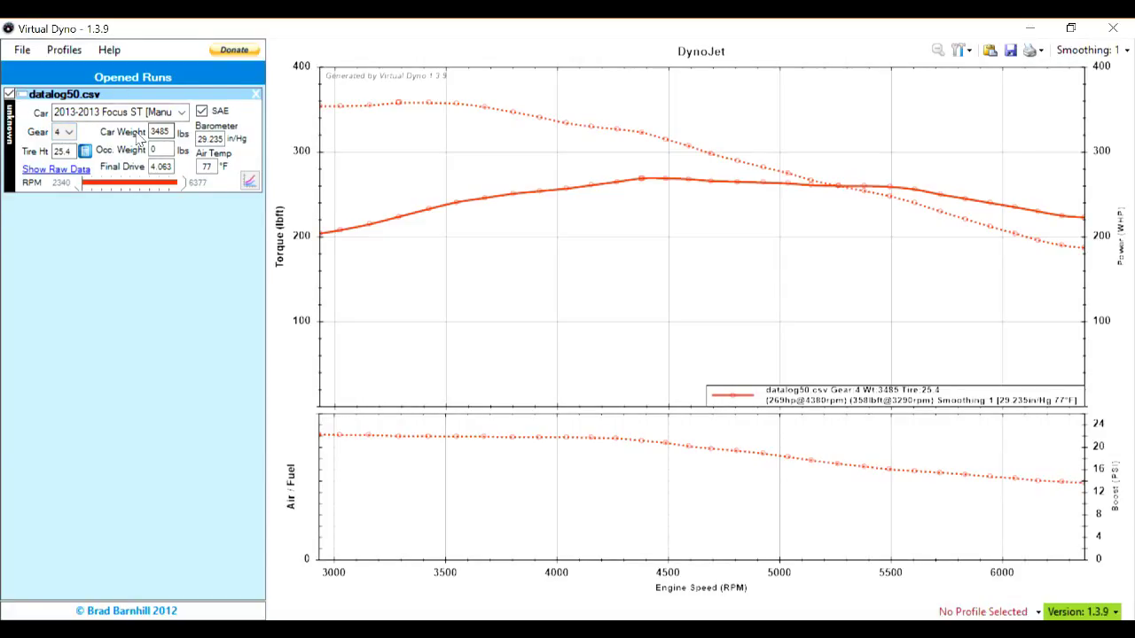
Apply a 235/40R18 tire (235 mm tread, 40% profile, 18-inch wheel) via the Tire Size Calculator.
left_click(86, 153)
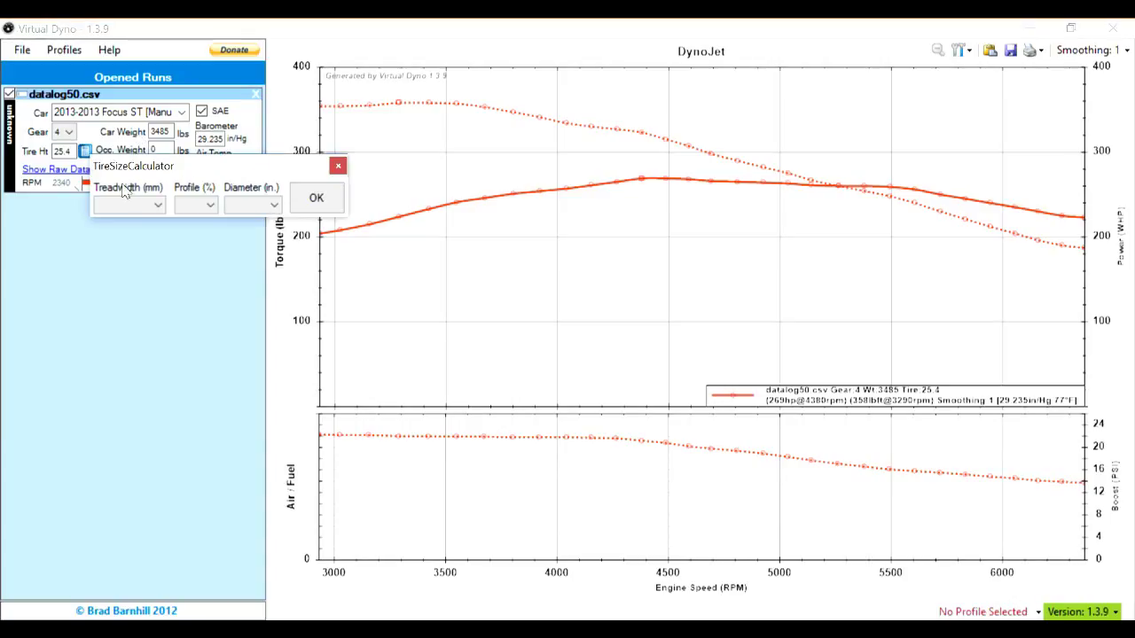
left_click(133, 205)
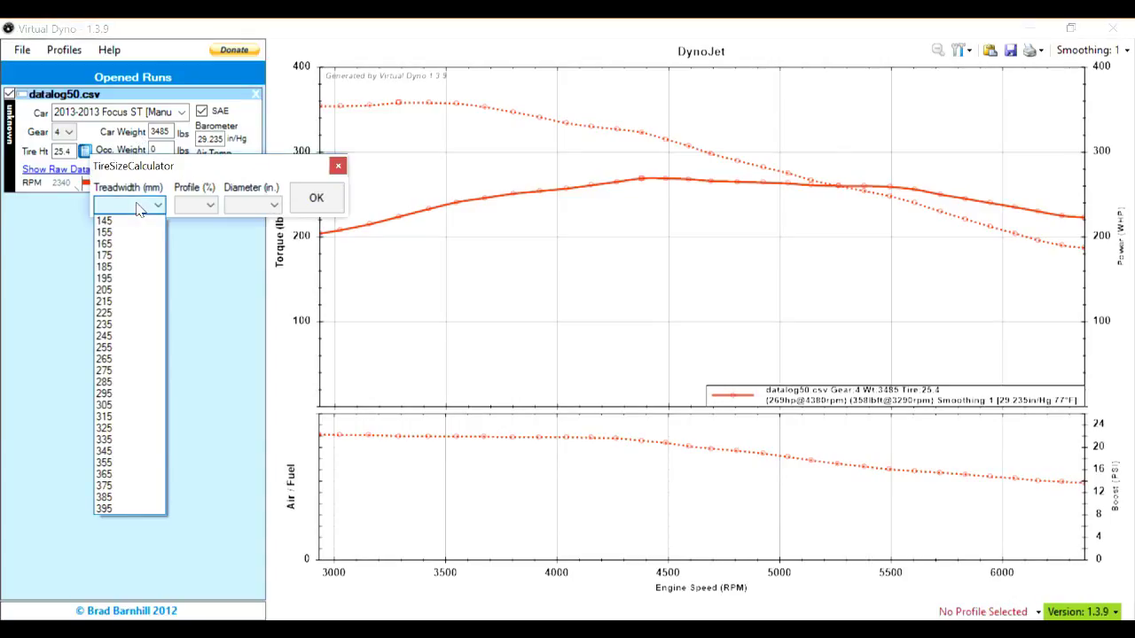
left_click(132, 326)
left_click(198, 206)
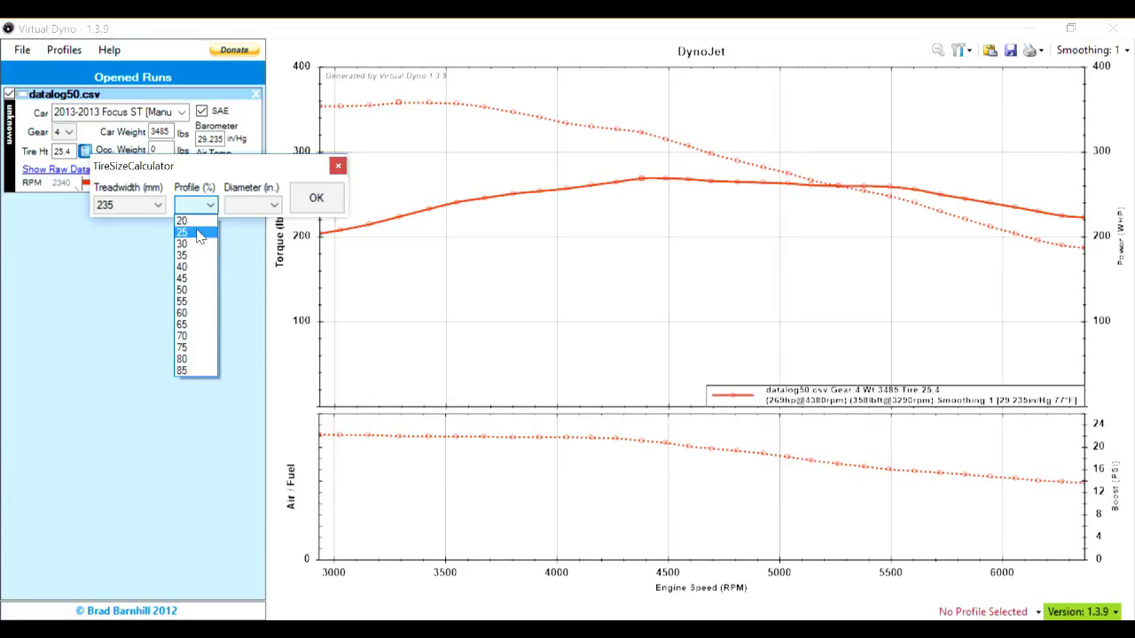
left_click(190, 271)
left_click(269, 210)
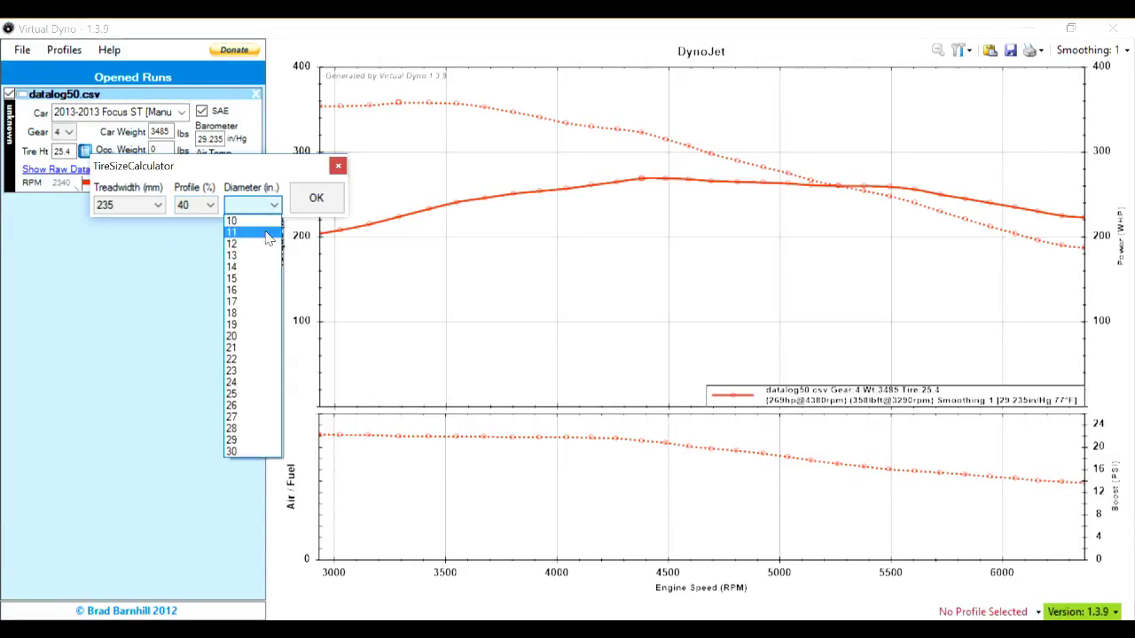
left_click(248, 316)
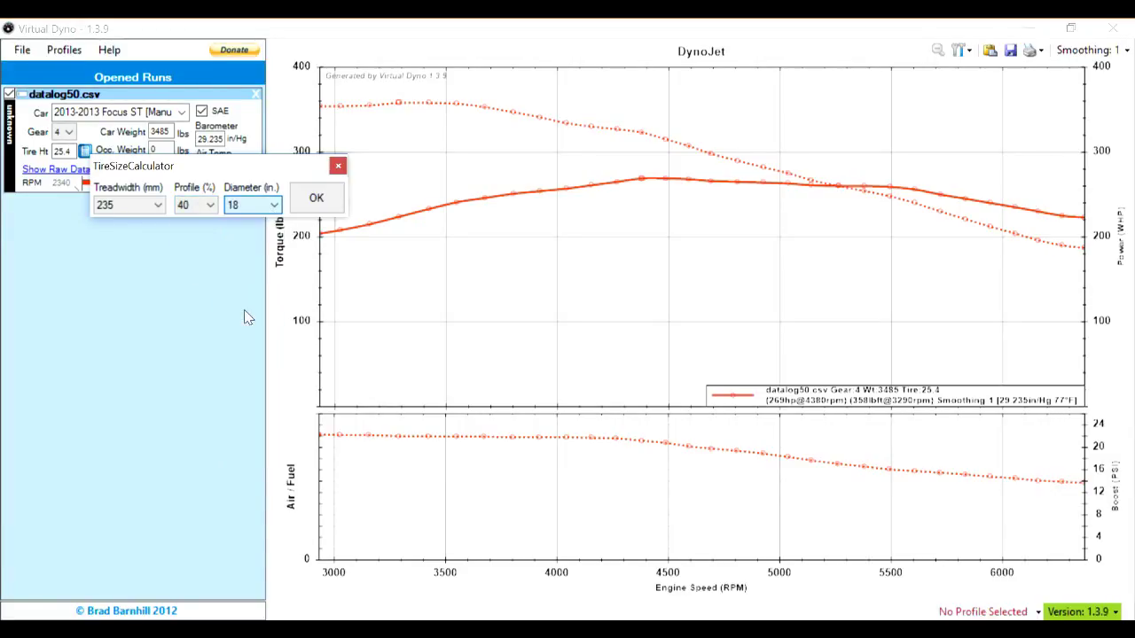
left_click(315, 198)
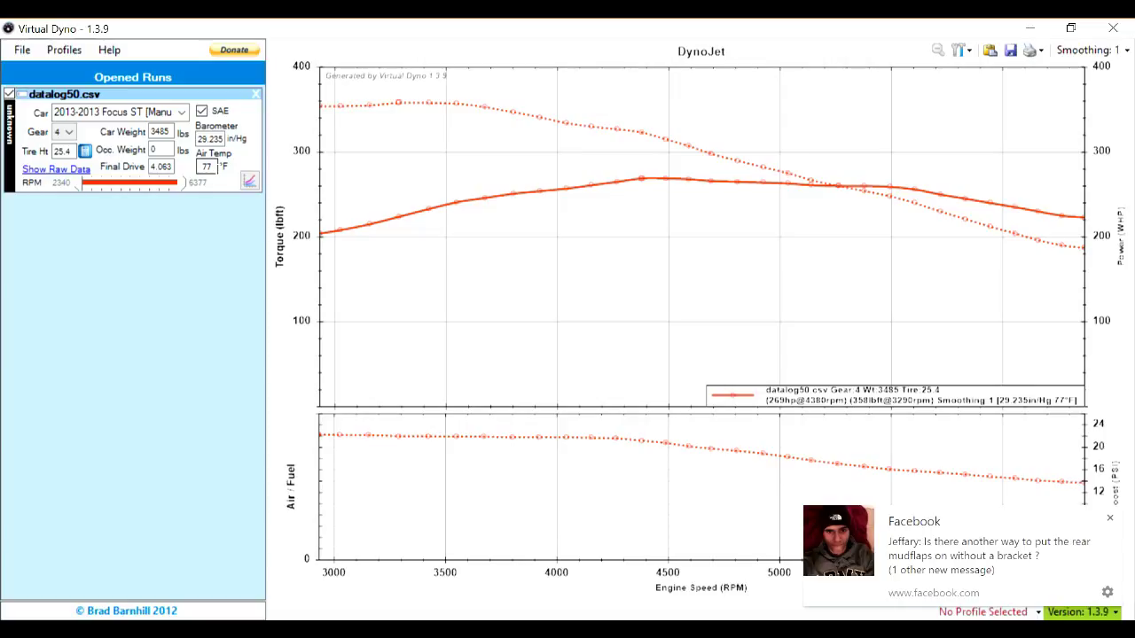
left_click(1109, 518)
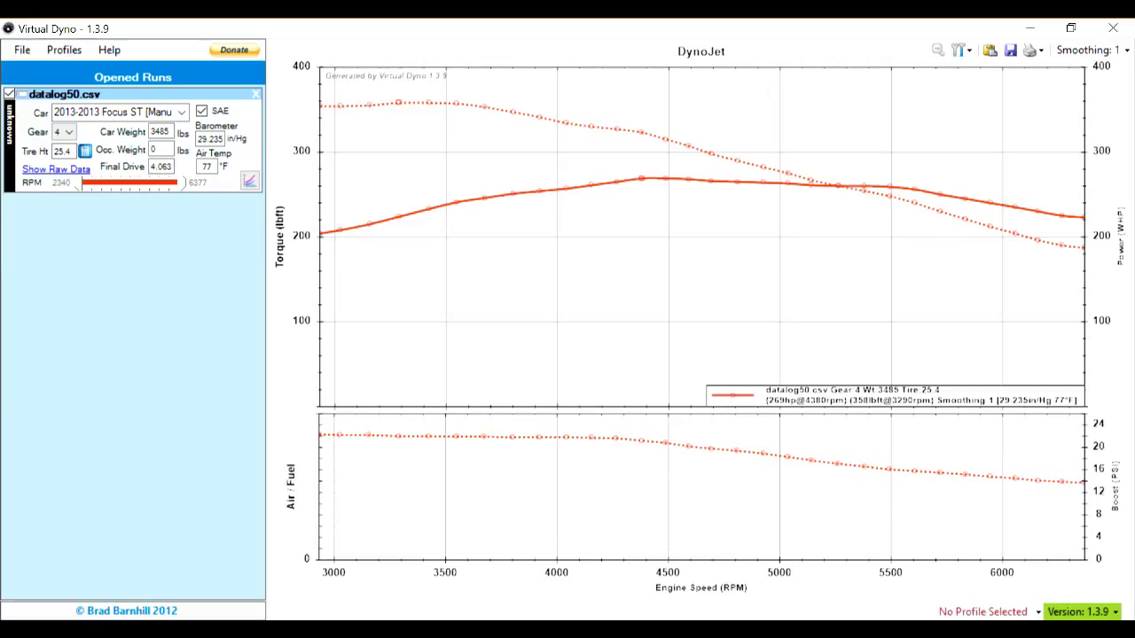
left_click(24, 54)
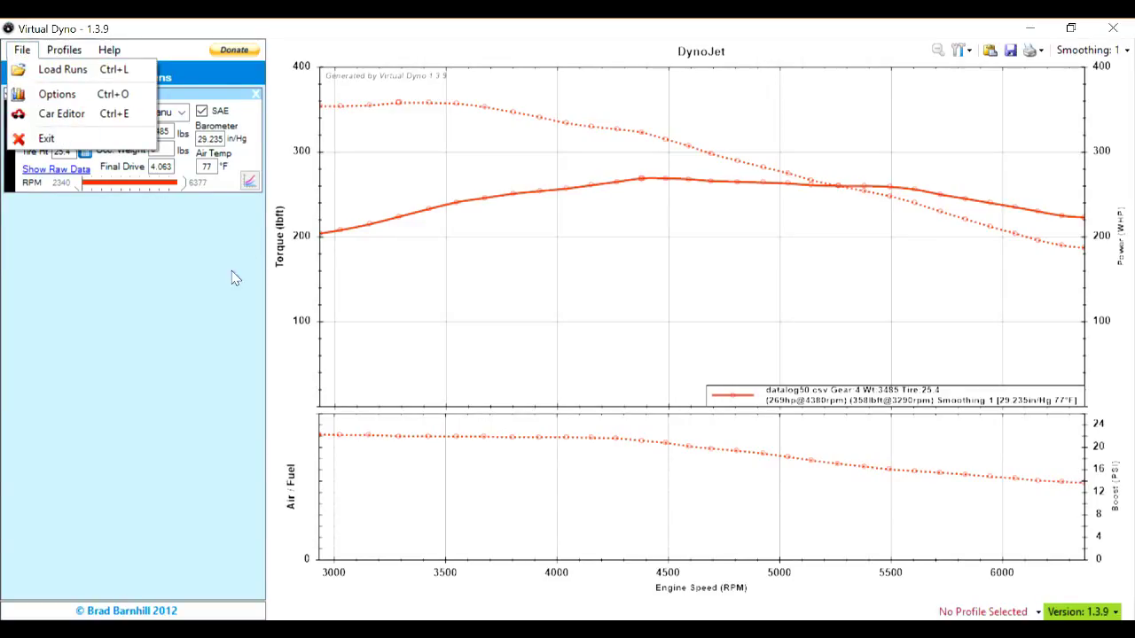
left_click(246, 372)
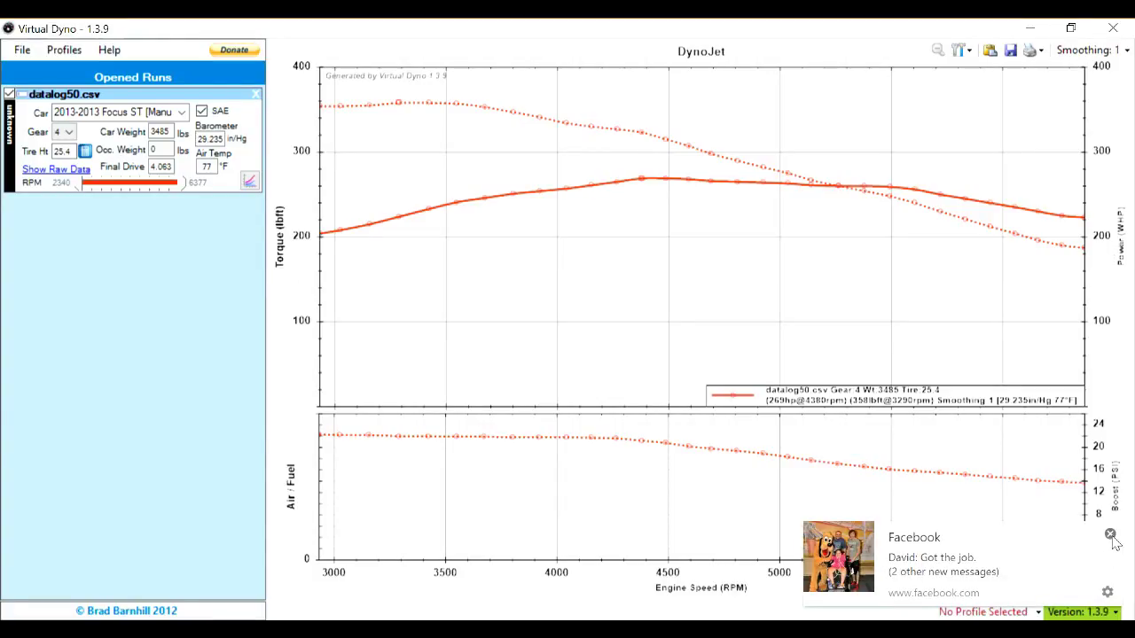
left_click(1115, 538)
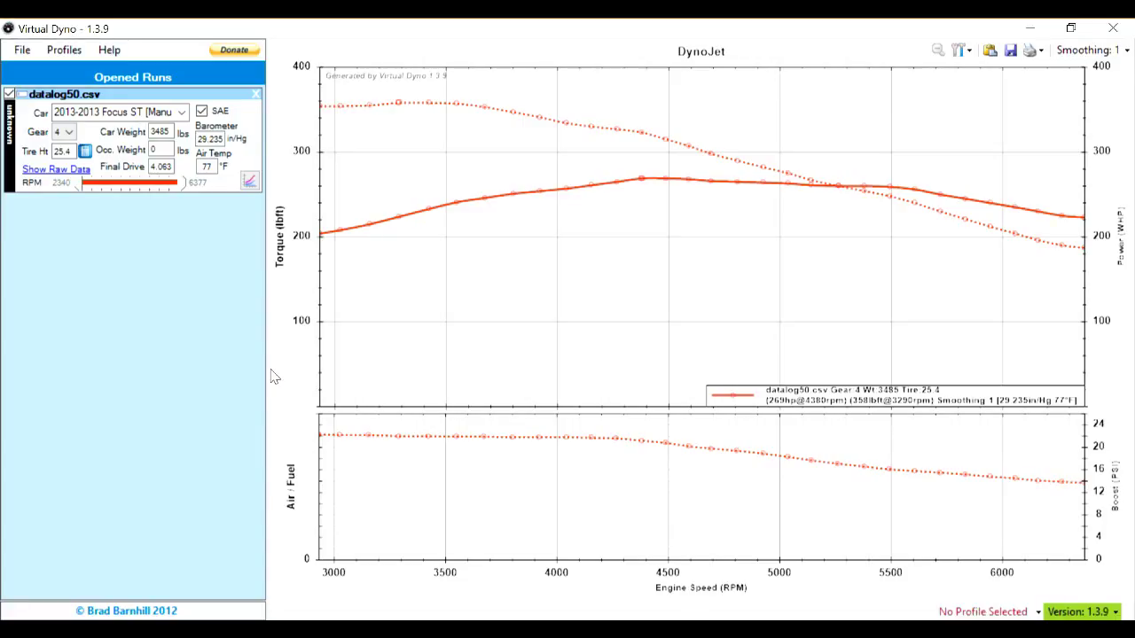